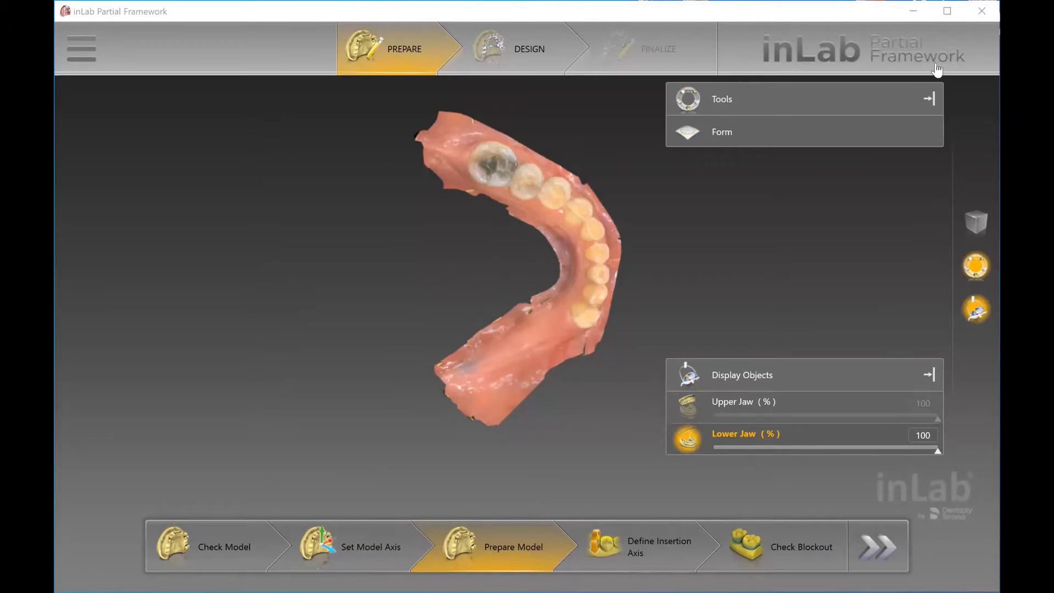
Step: Return to Check Model, make the lower jaw active with the upper jaw at 30%, and continue
left_click(218, 545)
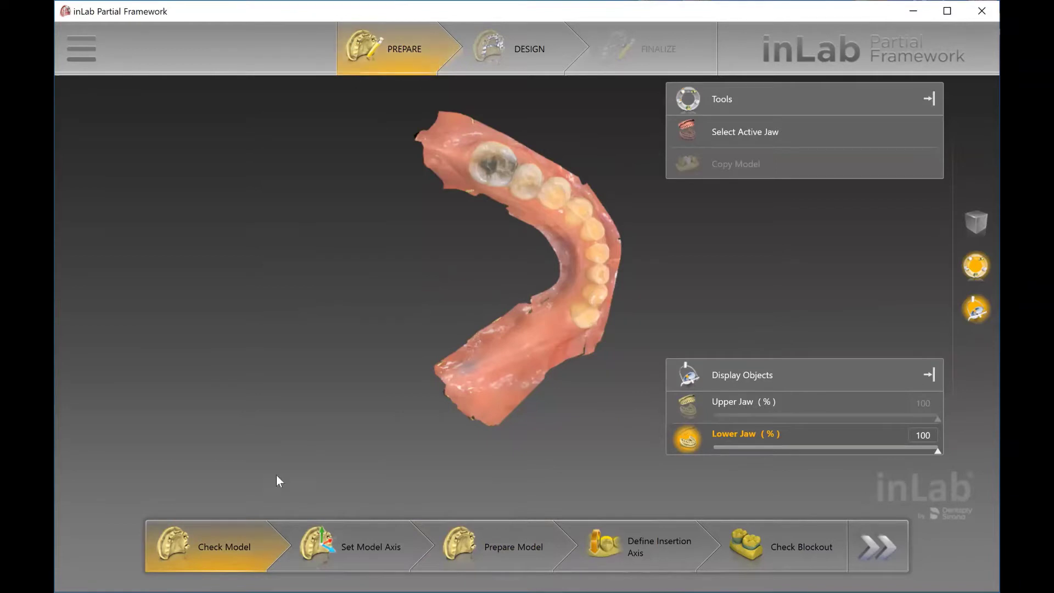
left_click(784, 135)
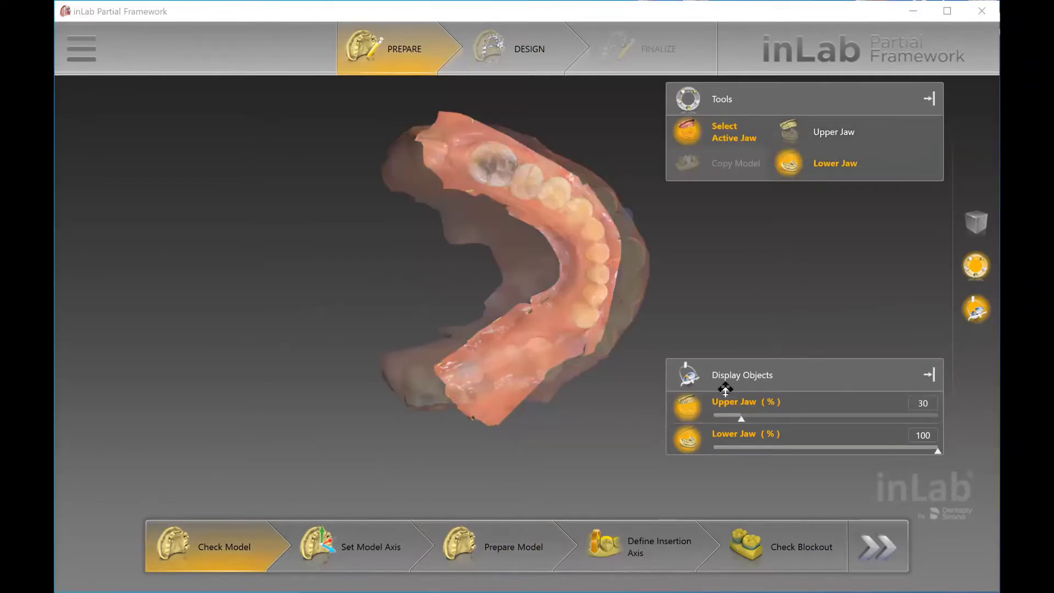
left_click(361, 523)
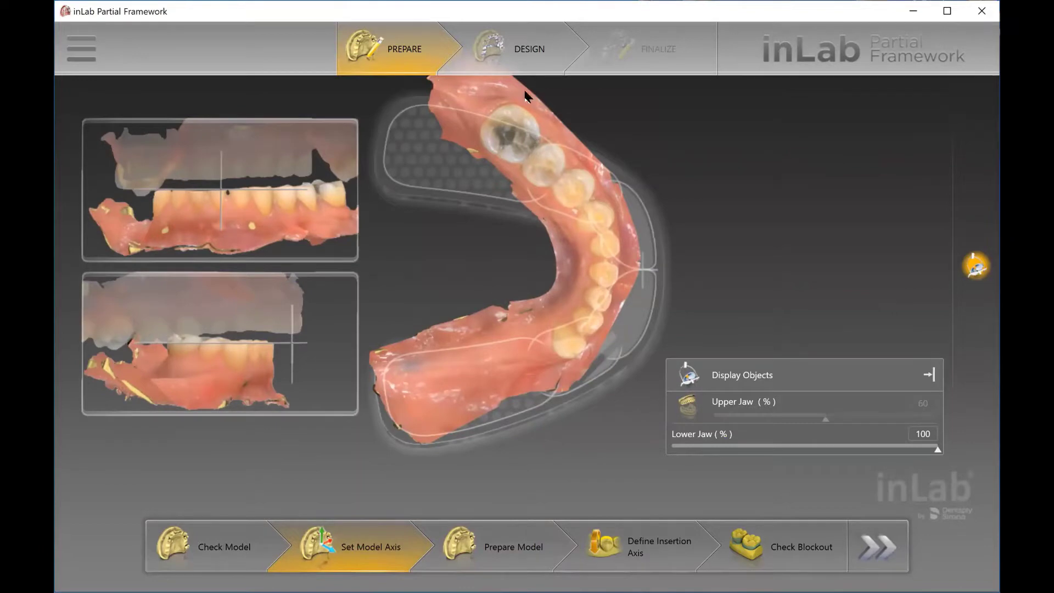
Step: Rotate the lower jaw so its model axis lines up with the axis guides
left_click_drag(466, 127, 449, 142)
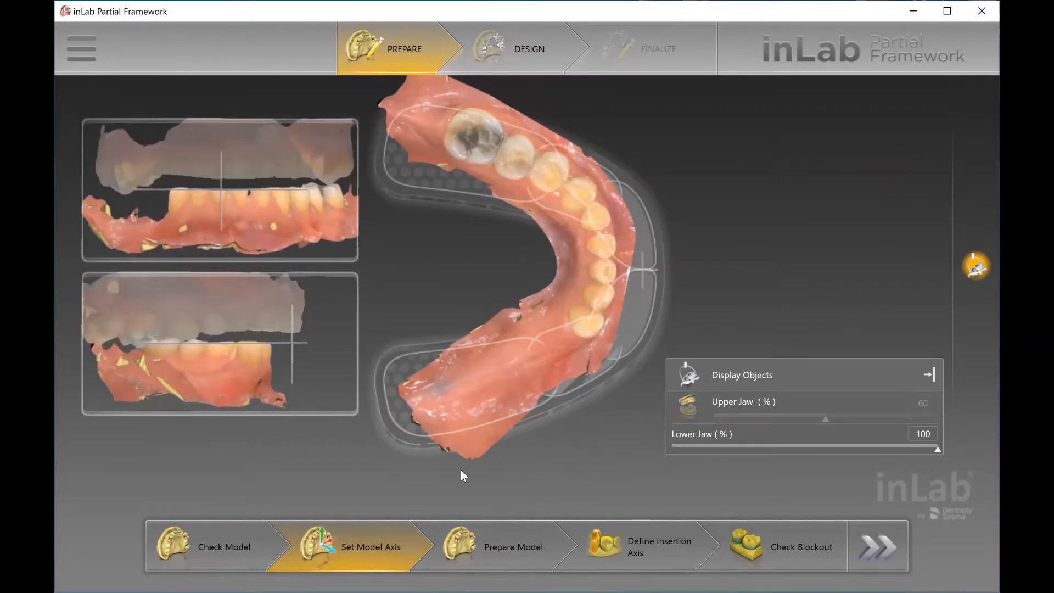
Step: In Prepare Model, hide the upper jaw to show only the lower jaw, then go to Define Insertion Axis
left_click(529, 554)
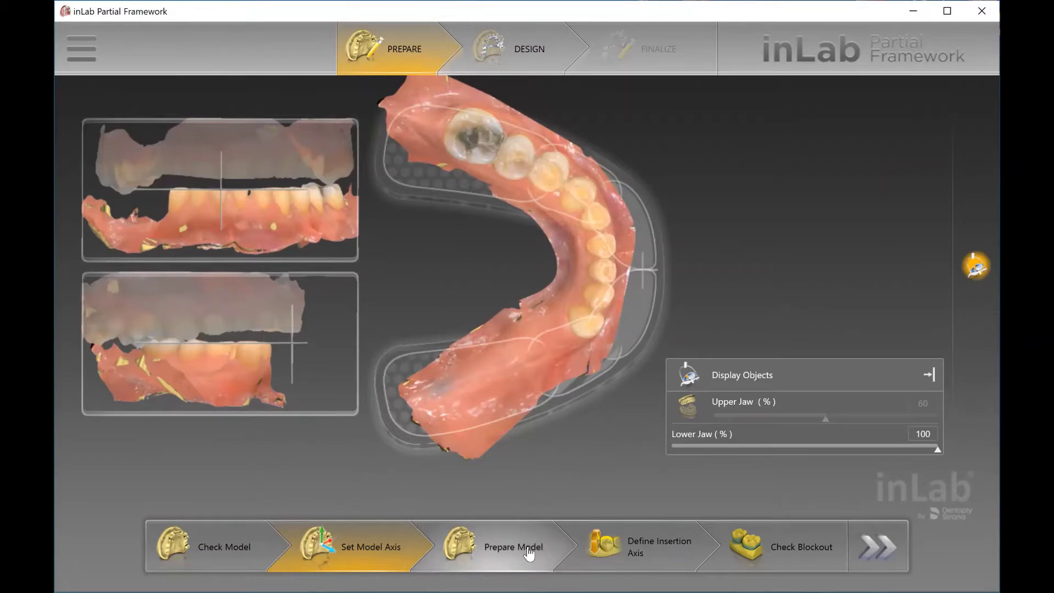
left_click(528, 554)
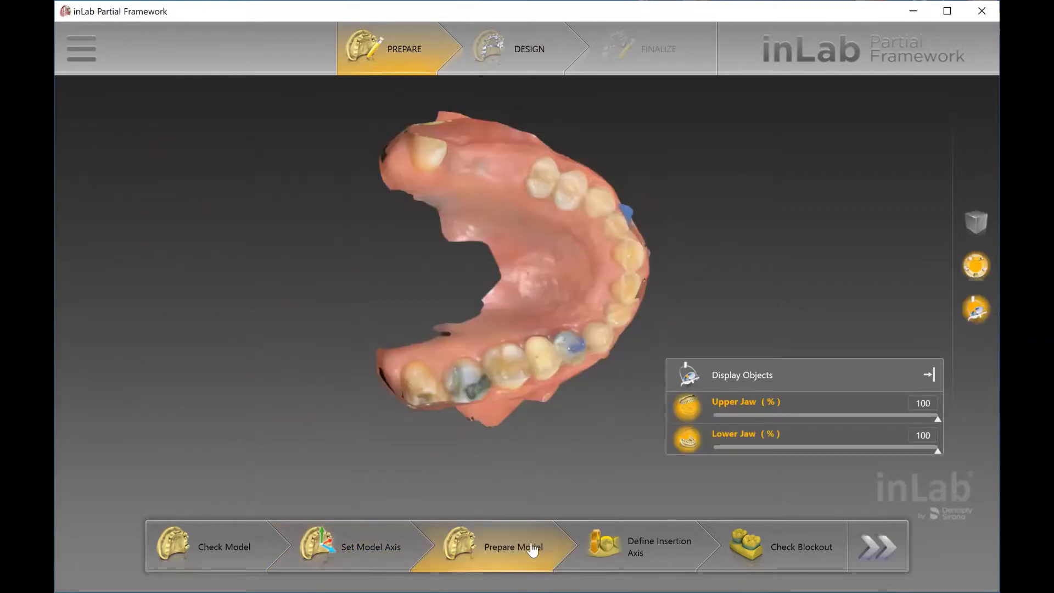
left_click(689, 415)
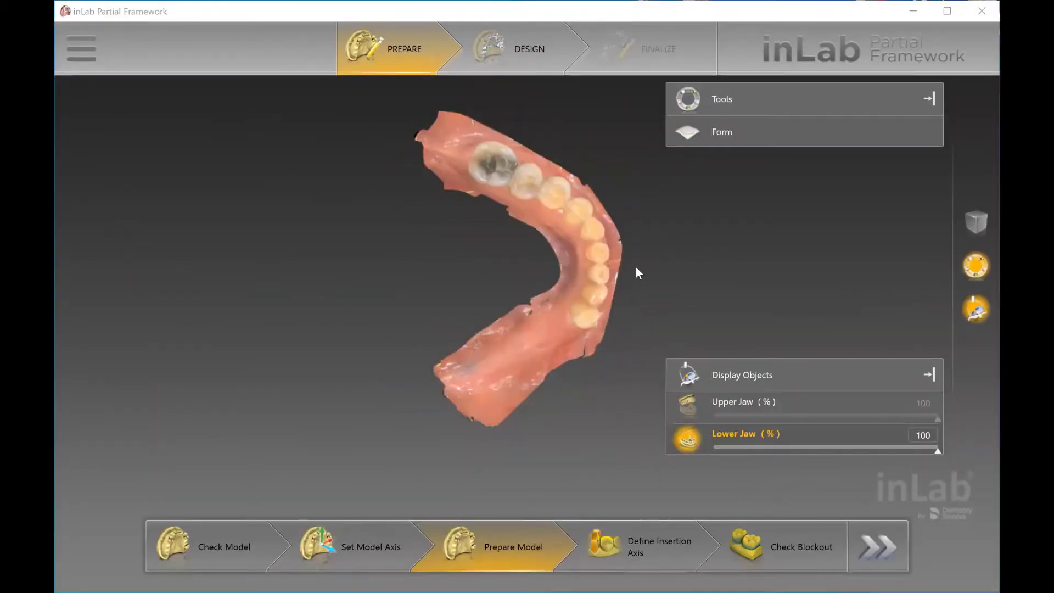
left_click_drag(634, 272, 657, 235)
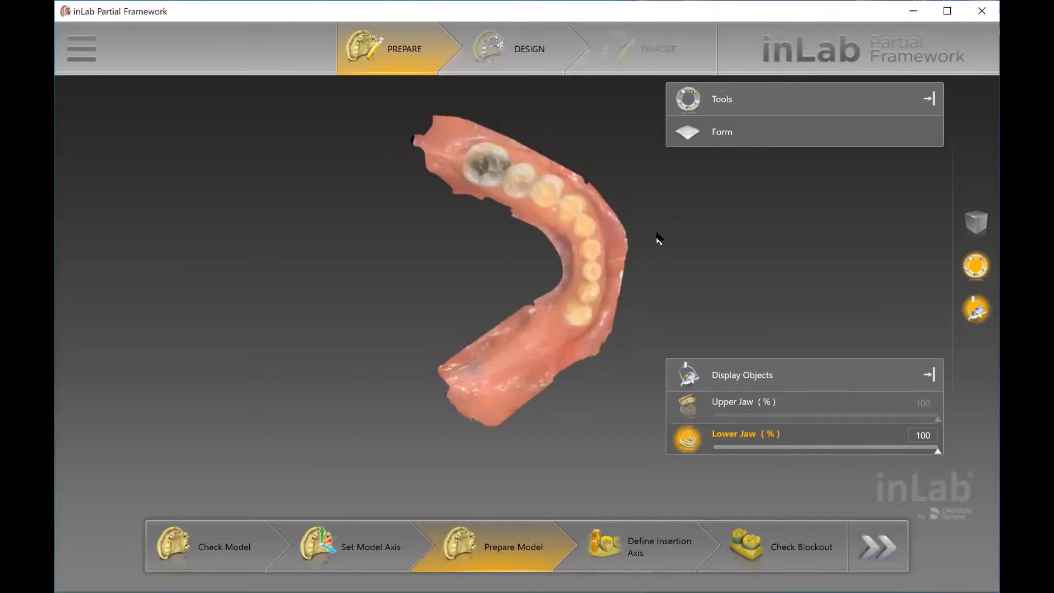
left_click(713, 140)
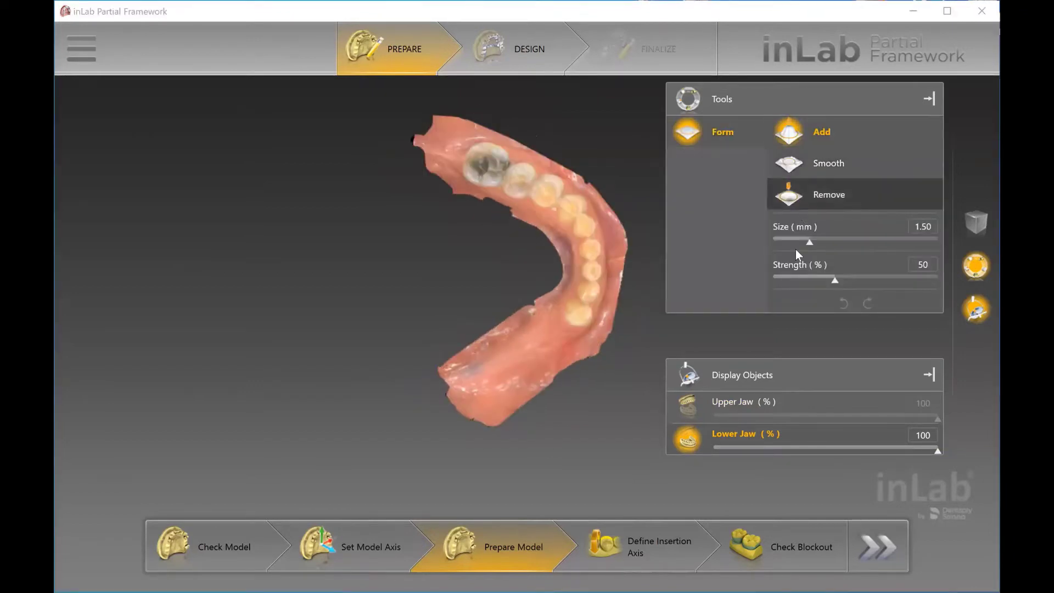
left_click(633, 539)
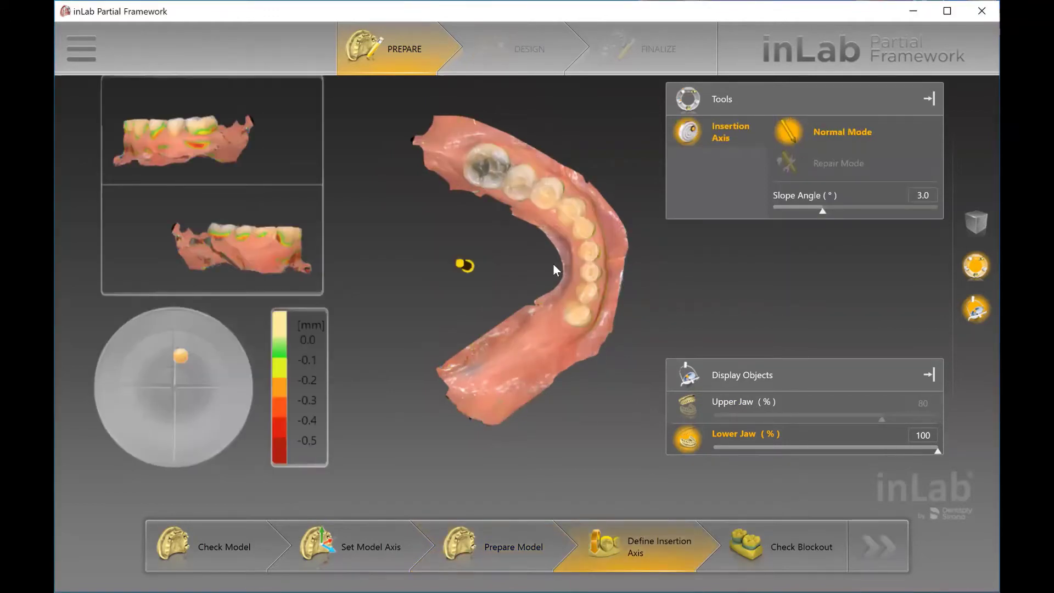
Step: Orient the insertion axis to look straight down onto the lower jaw, then run Check Blockout
mouse_move(552, 263)
middle_mouse_down()
mouse_move(516, 266)
mouse_move(580, 221)
middle_mouse_up()
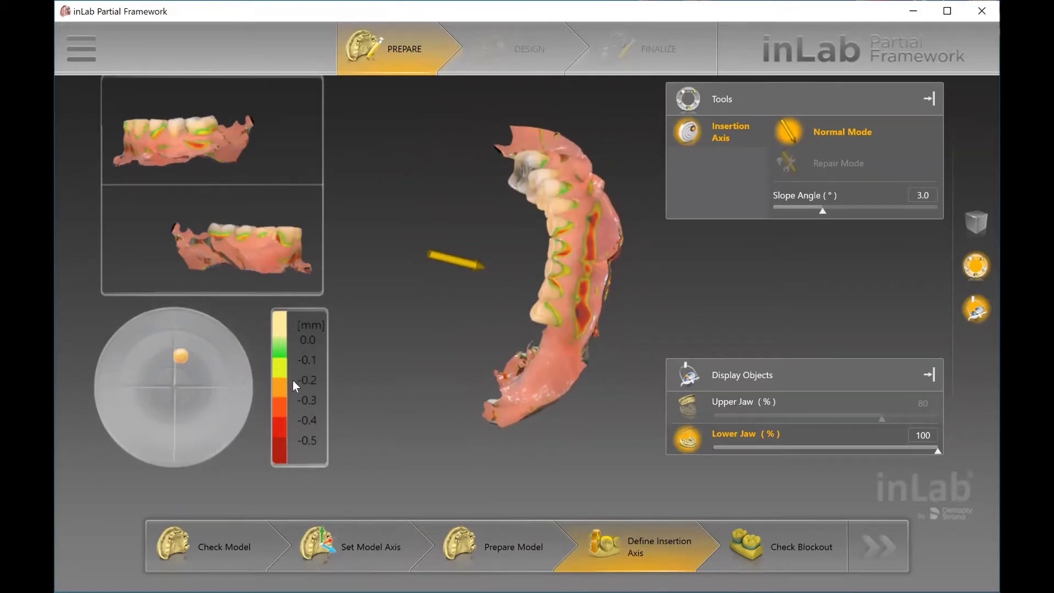
middle_click_drag(591, 279, 585, 314)
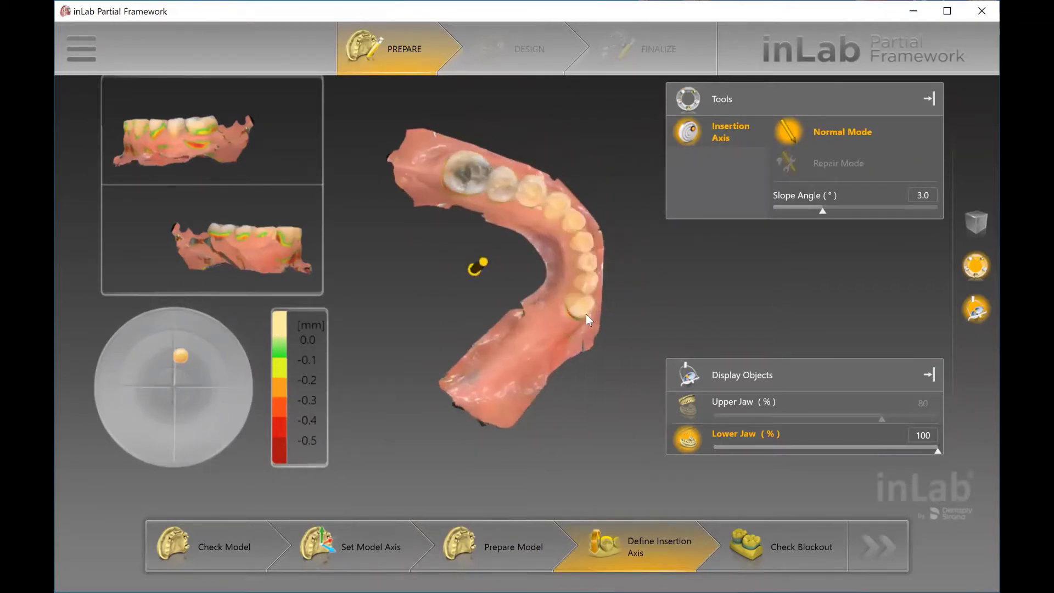
middle_click_drag(513, 324, 476, 220)
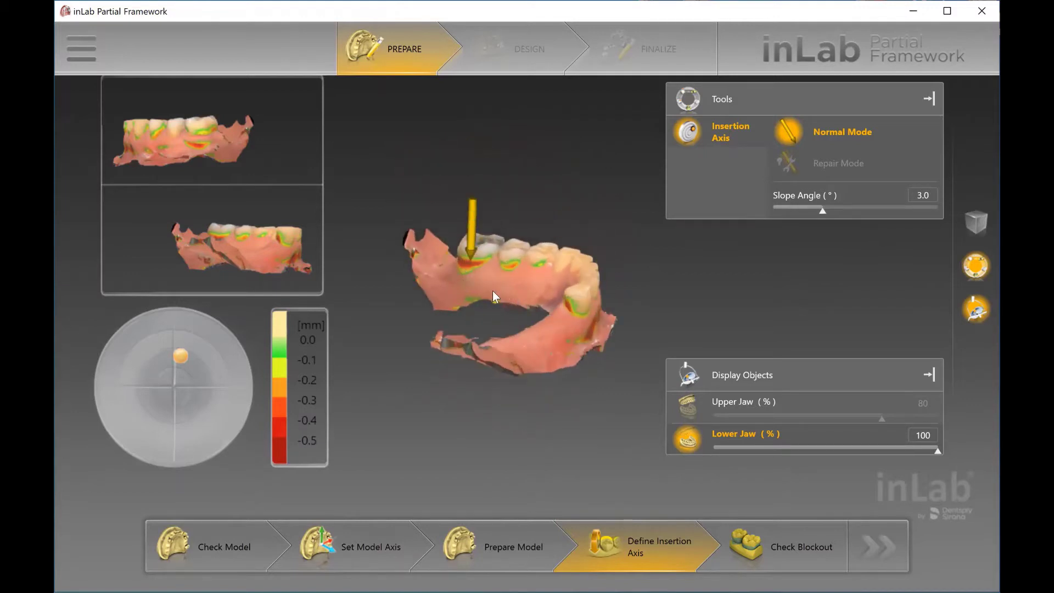
mouse_move(492, 291)
middle_mouse_down()
mouse_move(512, 331)
mouse_move(499, 367)
middle_mouse_up()
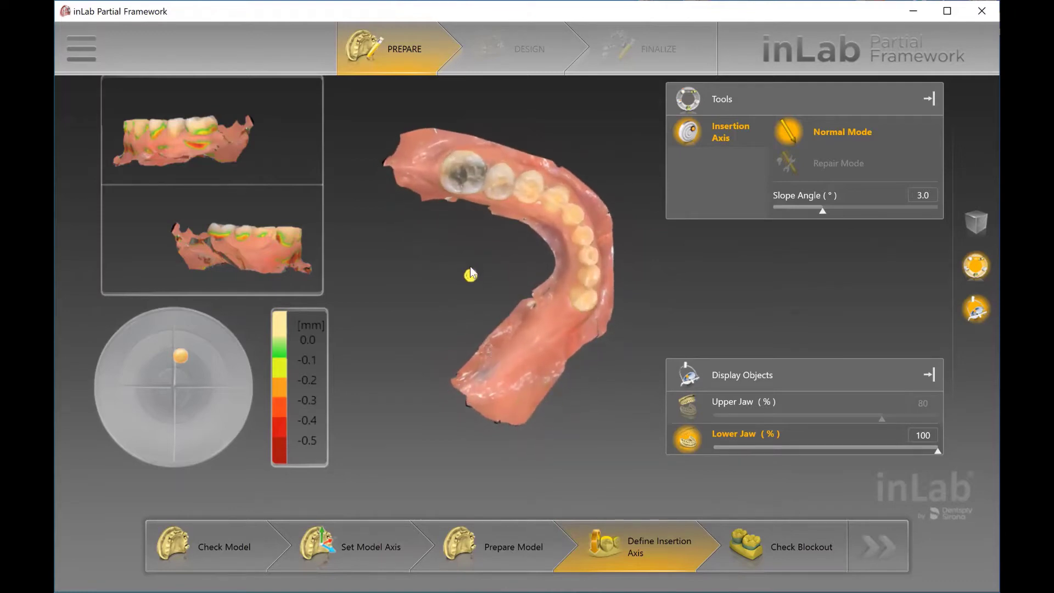
left_click_drag(475, 280, 477, 278)
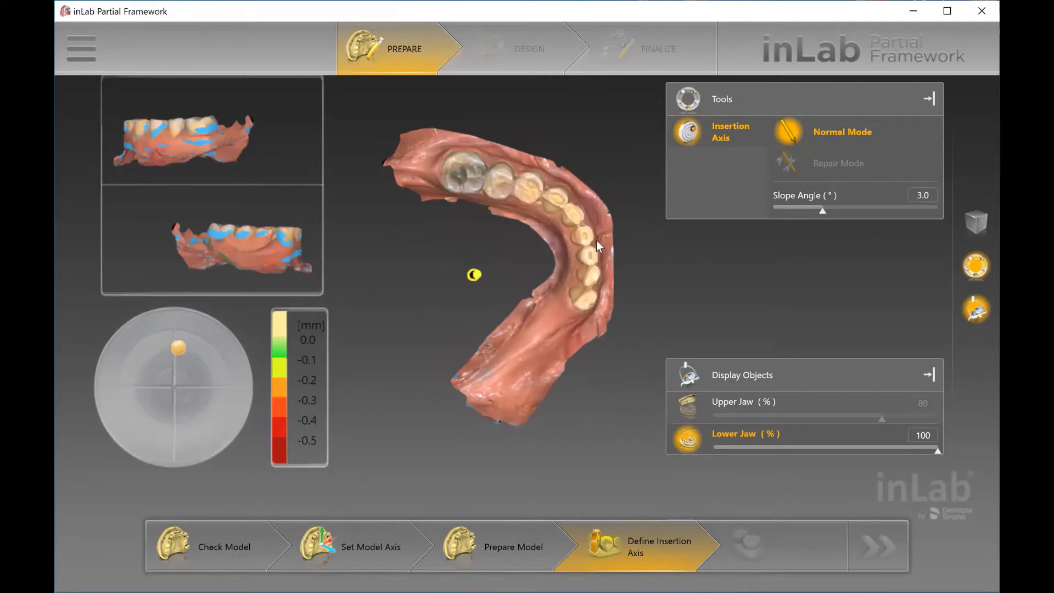
left_click_drag(557, 252, 623, 263)
left_click(779, 545)
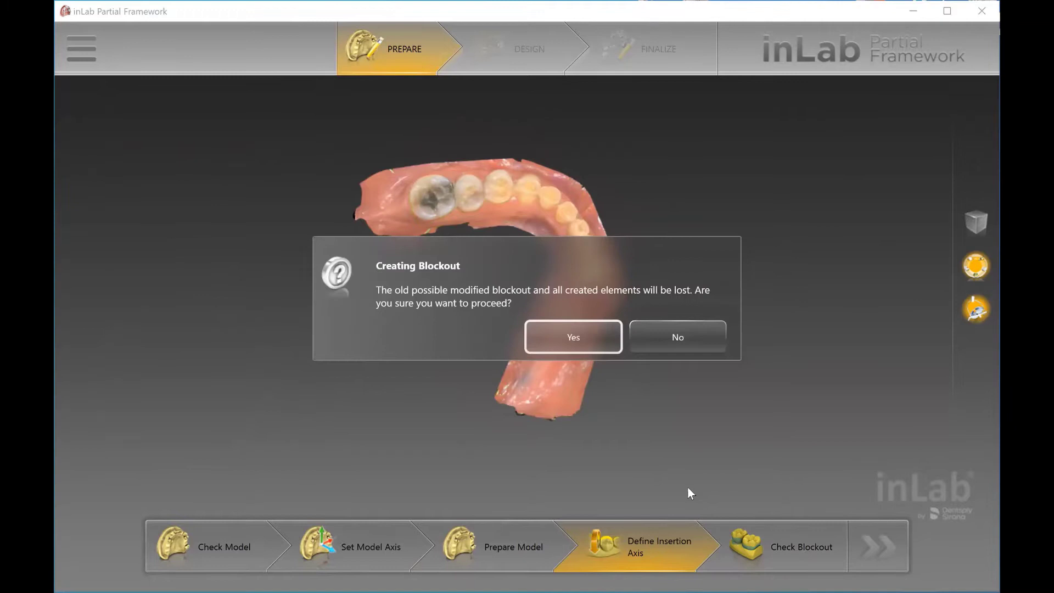
Step: Confirm creating the blockout and inspect the blue blockout surfaces on the lower jaw
left_click(559, 343)
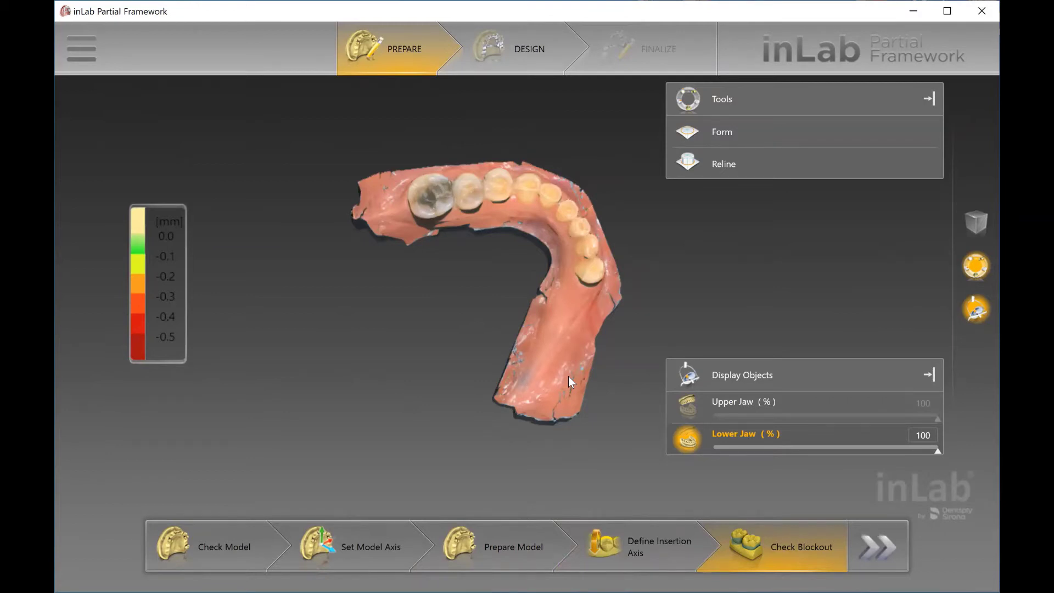
middle_click_drag(586, 339, 685, 302)
scroll(684, 300, "up", 5)
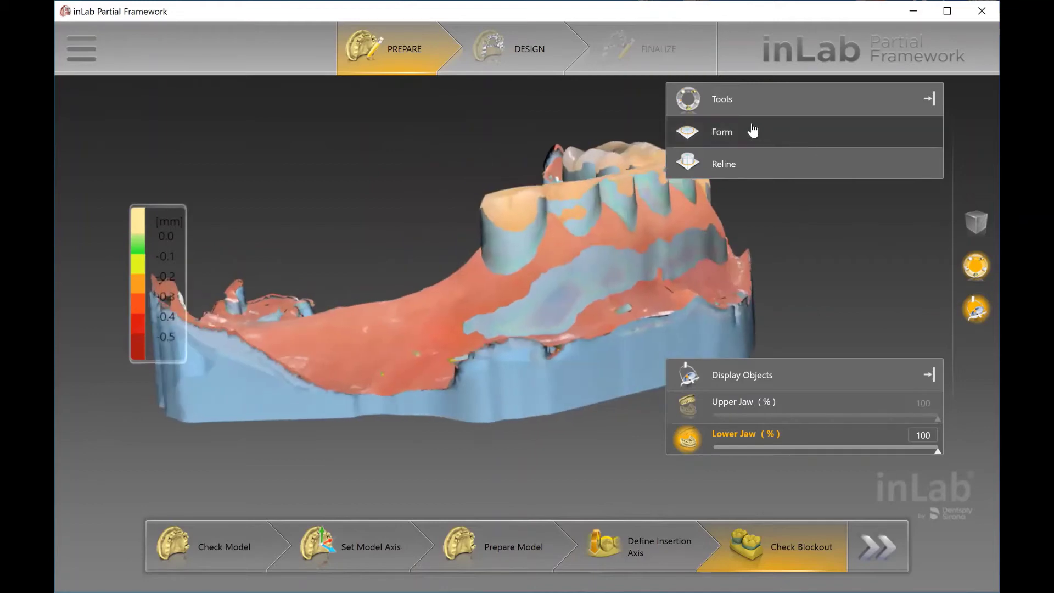
Step: Smooth a rough tooth area on the blockout, then switch the Form tool to Add at 1.50 mm
left_click(768, 137)
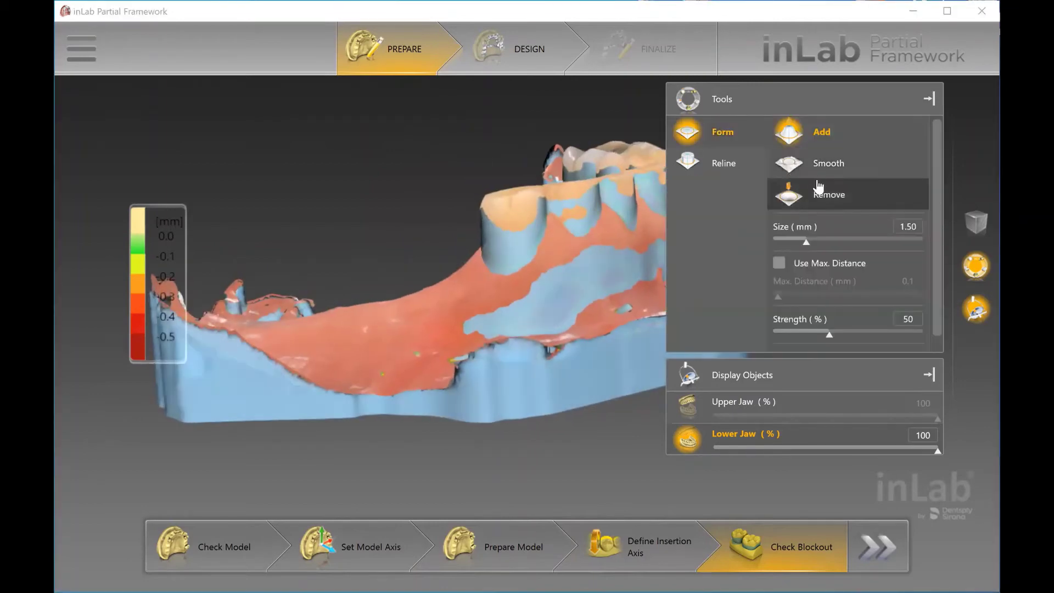
left_click(789, 164)
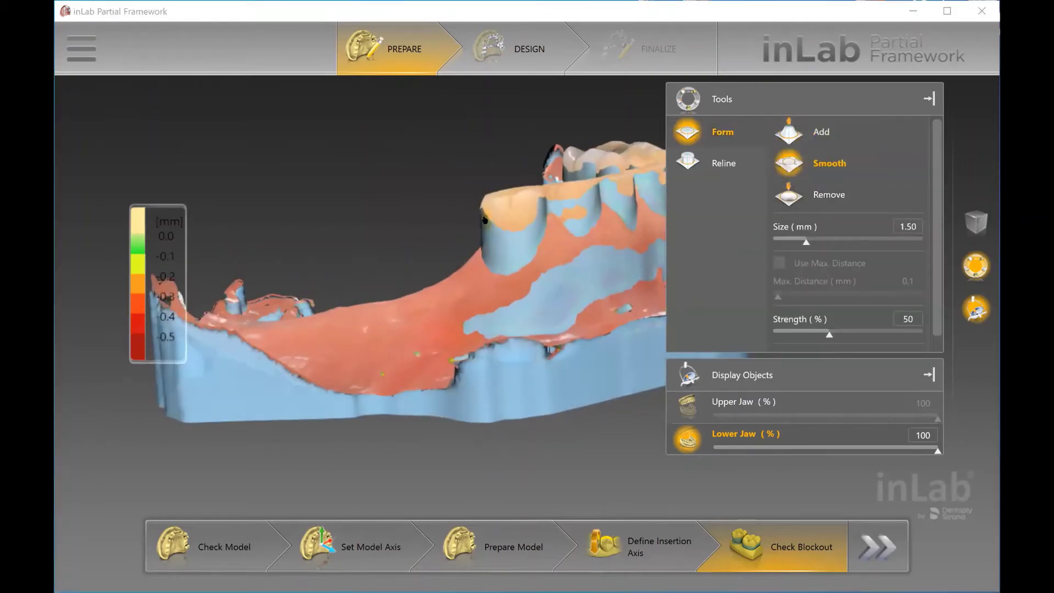
mouse_move(484, 220)
left_mouse_down()
mouse_move(509, 237)
mouse_move(536, 208)
mouse_move(500, 245)
mouse_move(465, 204)
left_mouse_up()
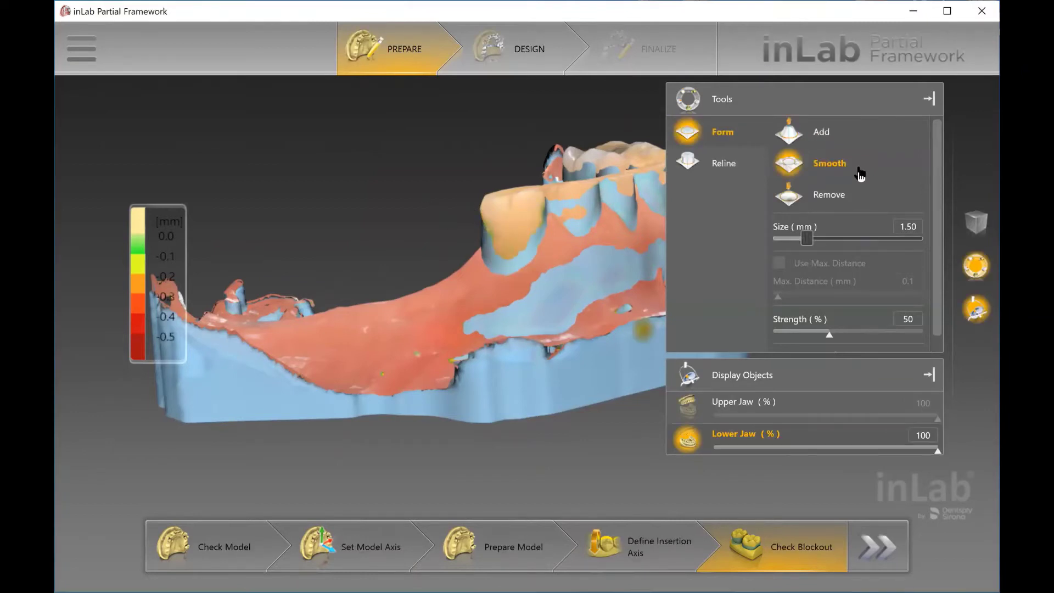
left_click(794, 132)
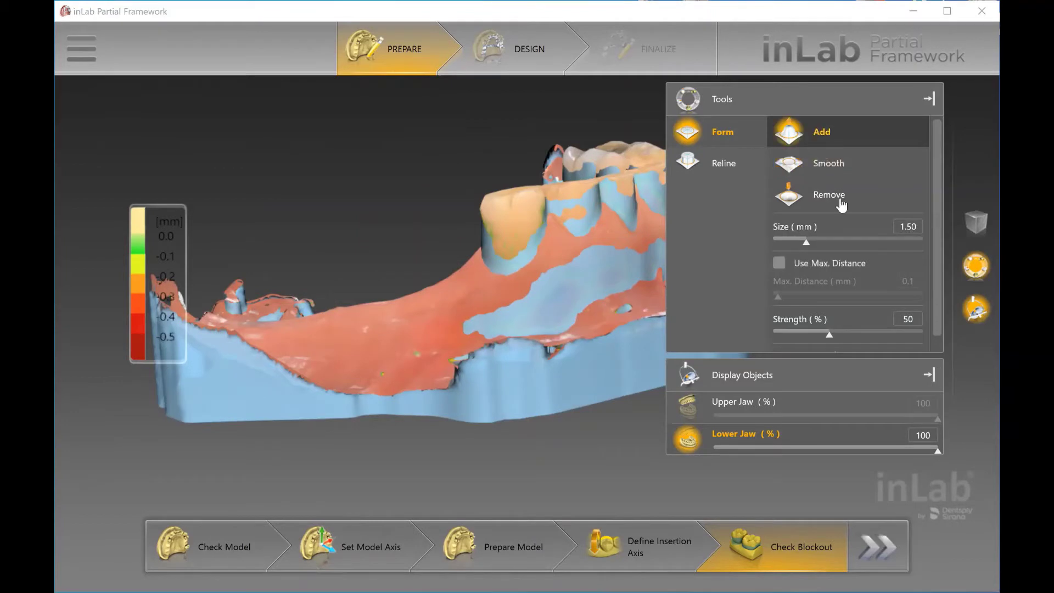
Step: Enable Use Max. Distance, advance to the Design stage, and view the jaw occlusally
left_click(779, 263)
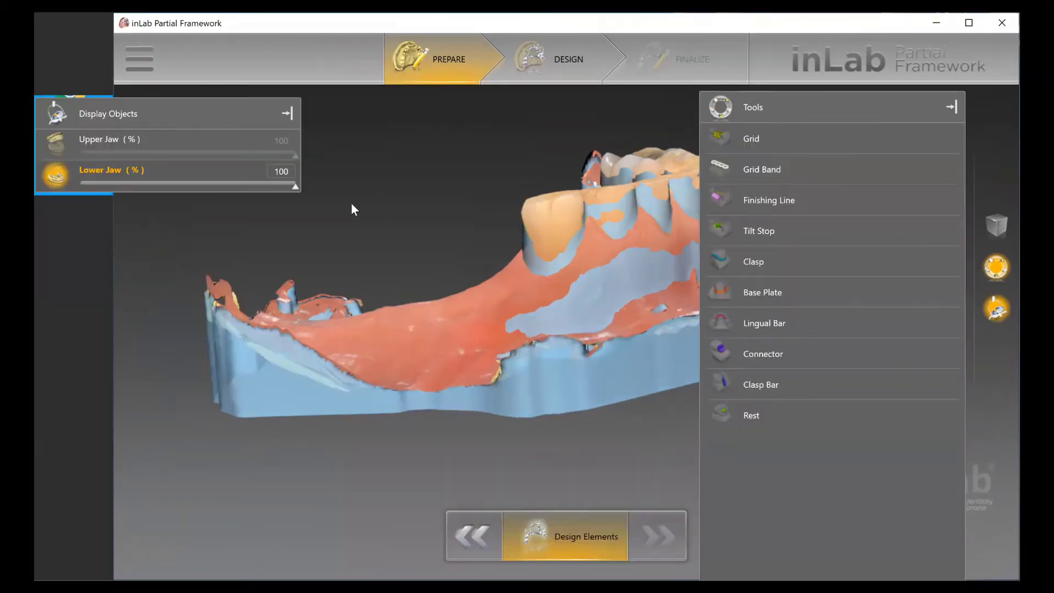
right_click_drag(484, 274, 551, 406)
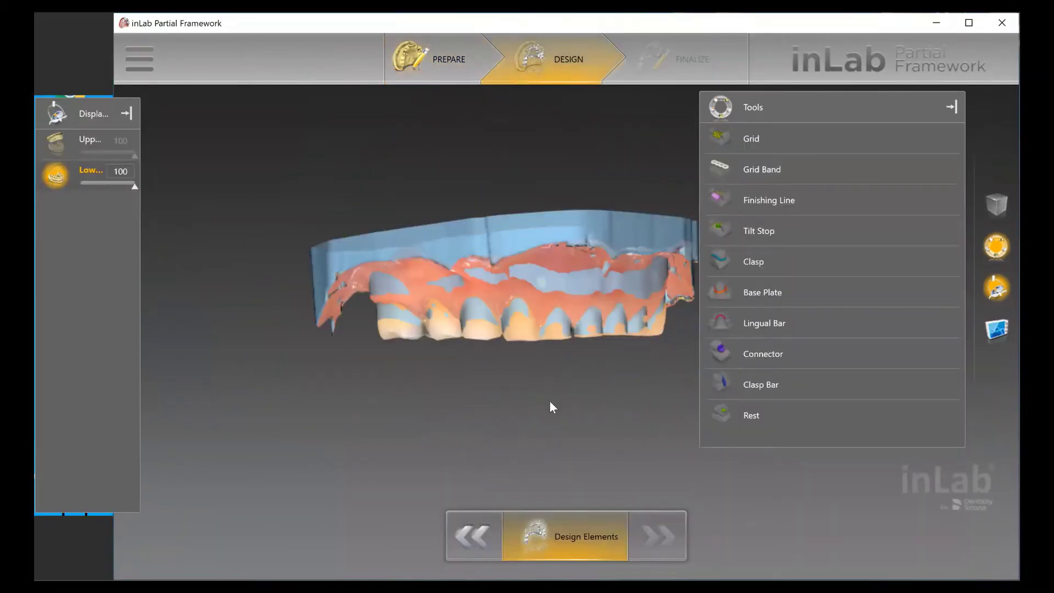
right_click_drag(574, 344, 519, 294)
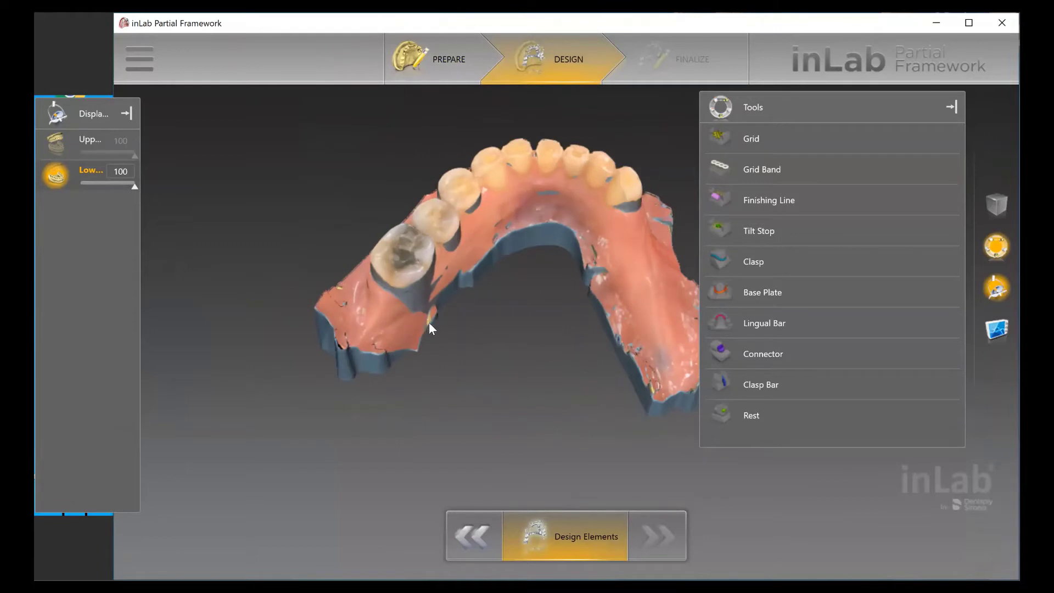
right_click_drag(430, 324, 404, 357)
left_click(785, 137)
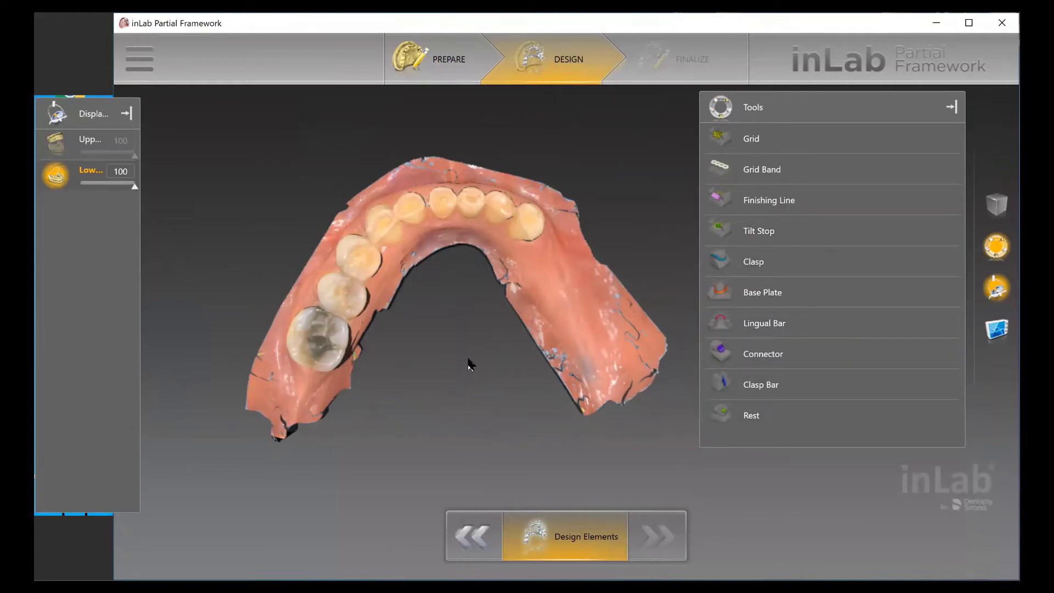
mouse_move(471, 362)
right_mouse_down()
mouse_move(456, 350)
mouse_move(468, 370)
right_mouse_up()
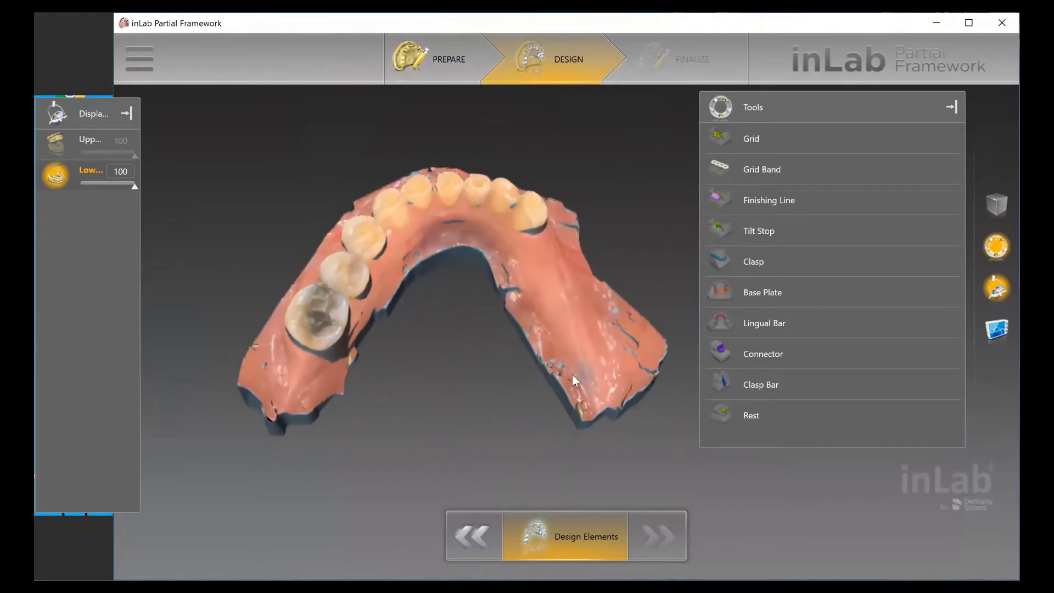
Step: Draw a 1.80 mm thick lingual bar curving behind the lower anterior teeth
left_click(785, 324)
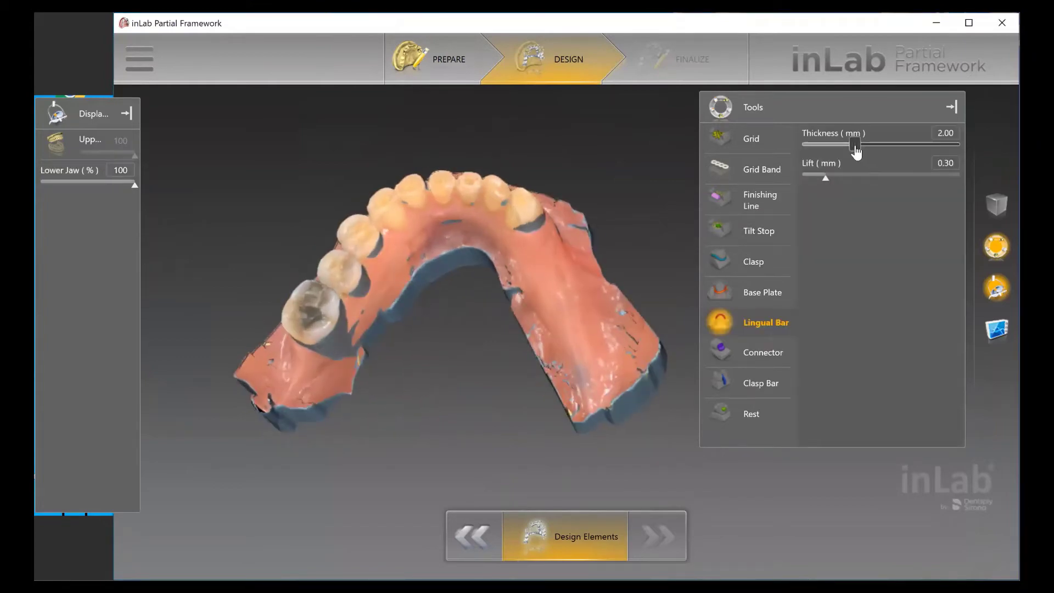
left_click_drag(855, 153, 850, 152)
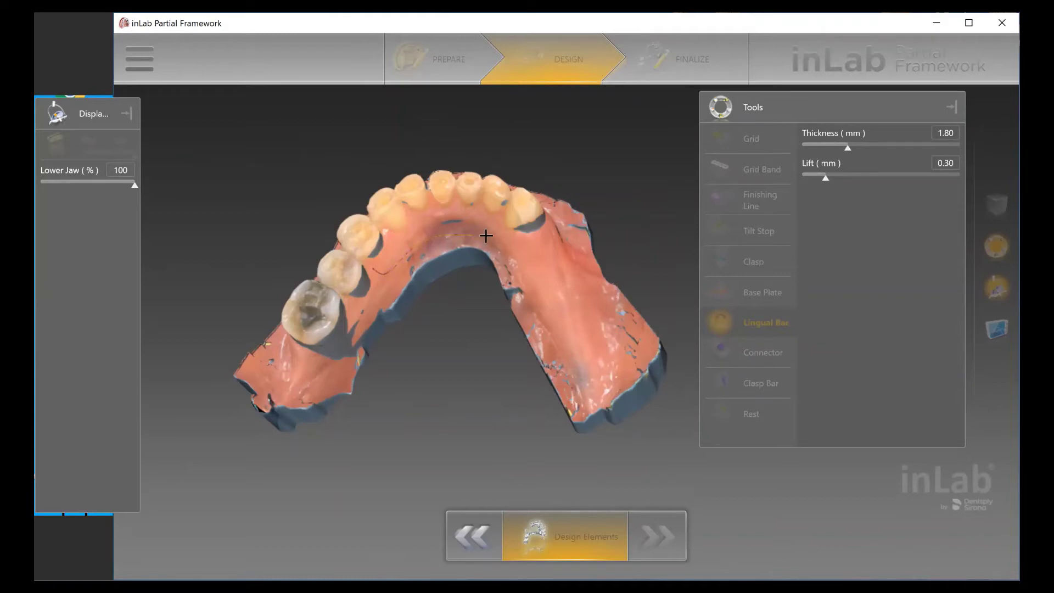
double_click(538, 233)
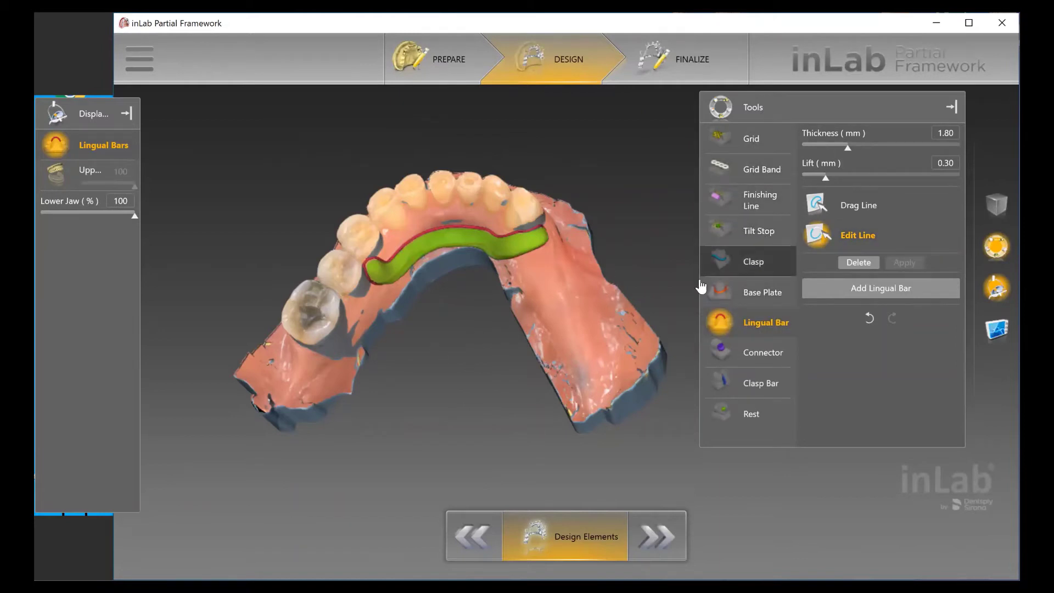
middle_click_drag(447, 369, 506, 383)
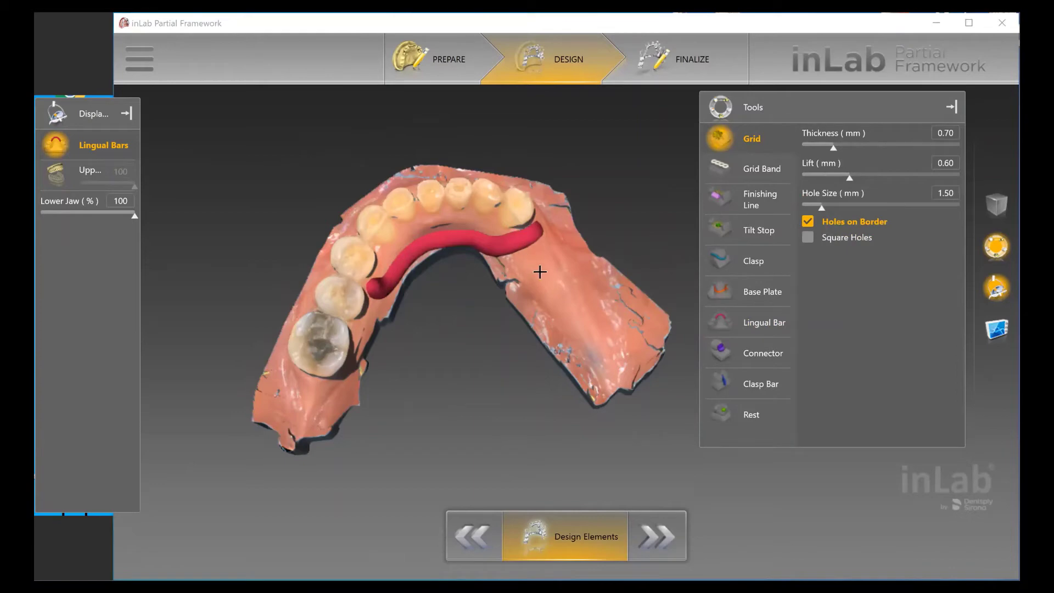
Step: Outline a 0.70 mm grid with 0.60 mm lift and 1.50 mm holes over the edentulous ridge
left_click(558, 308)
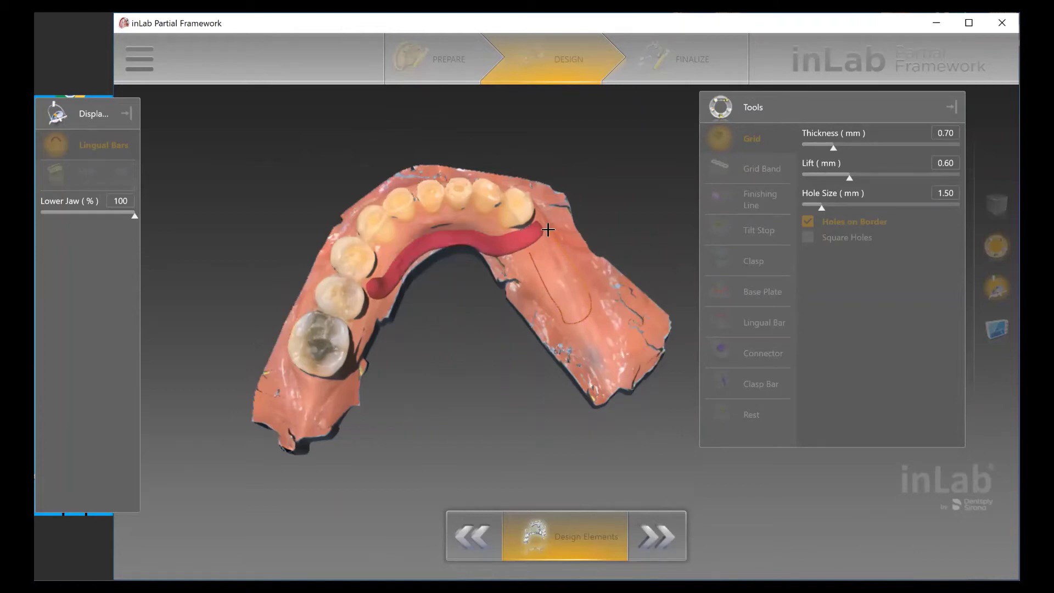
left_click(529, 253)
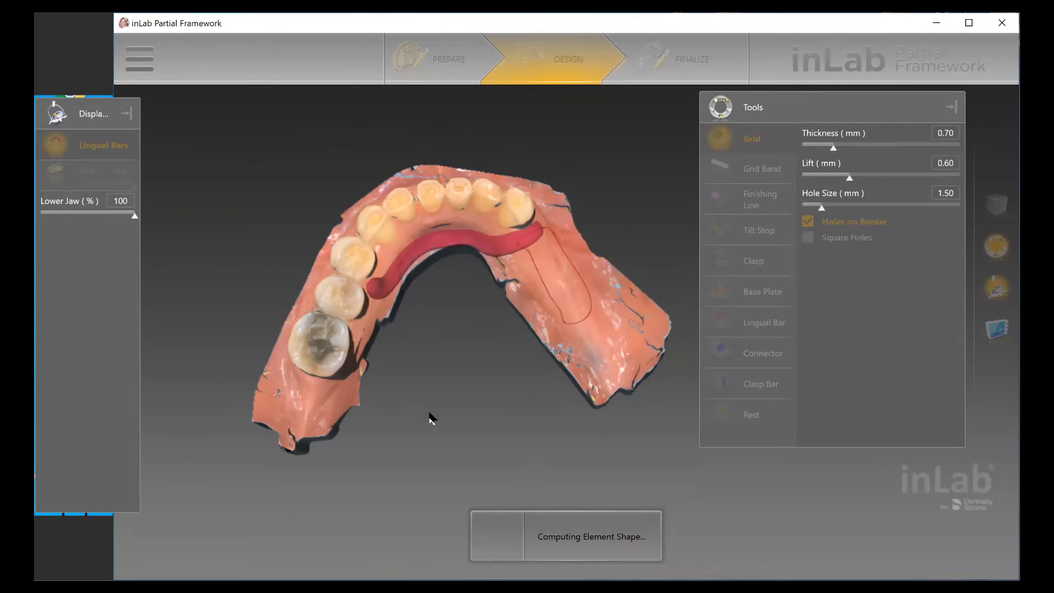
right_click_drag(412, 386, 499, 288)
scroll(460, 394, "up", 3)
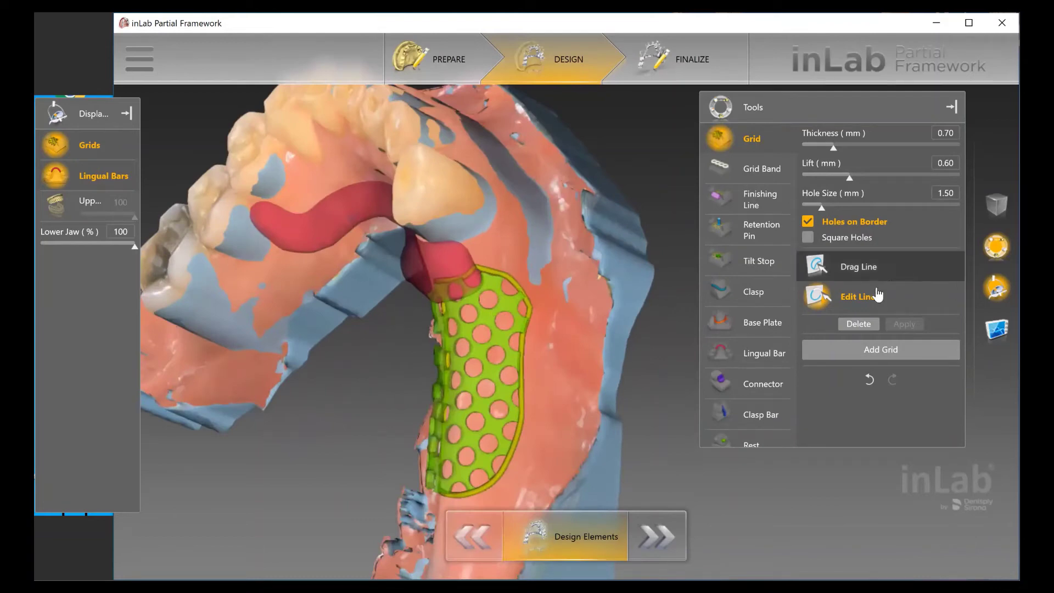
Step: Pull the grid's right border inward with Drag Line
left_click(864, 270)
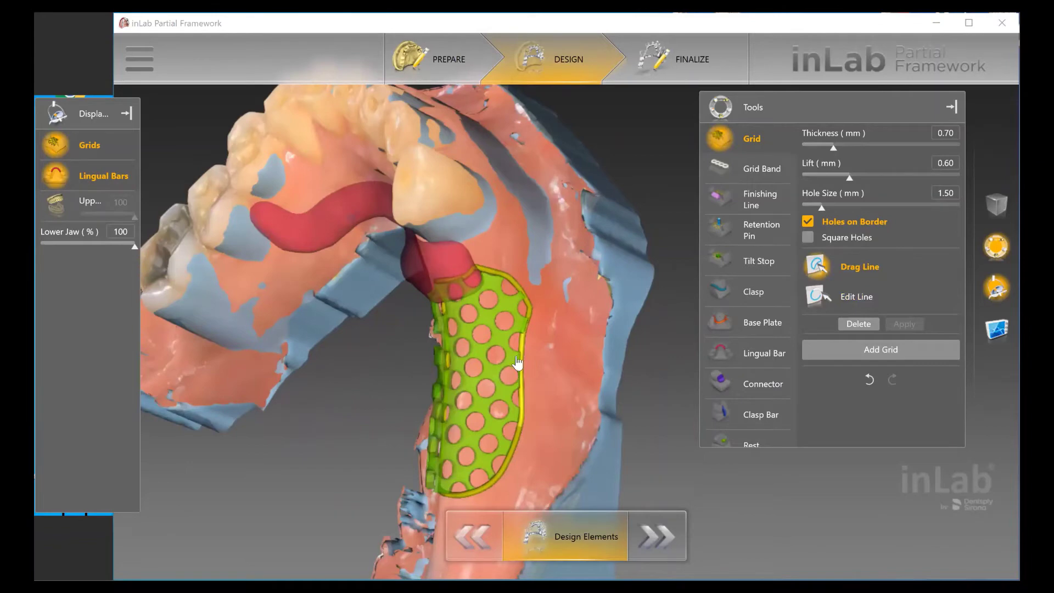
left_click_drag(522, 365, 527, 363)
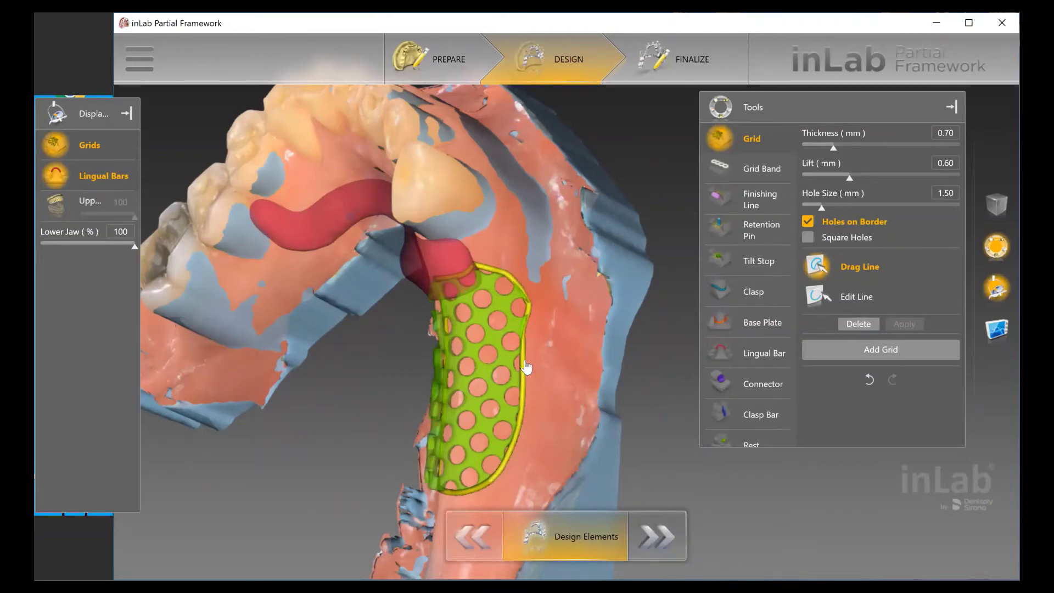
left_click_drag(529, 369, 508, 367)
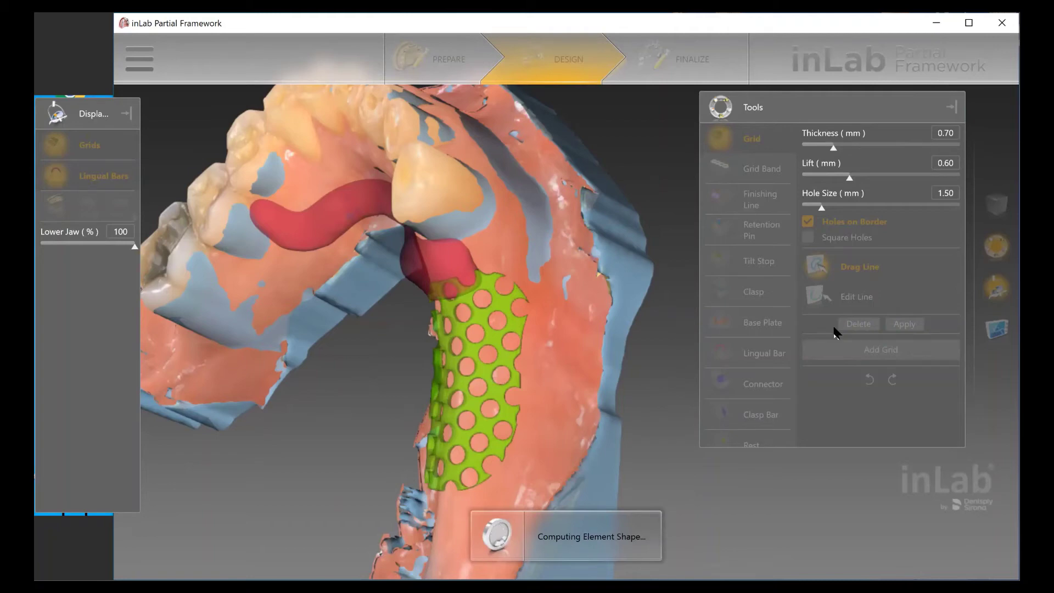
Step: Retrace part of the grid border with Edit Line so it meets the lingual bar's end
left_click(845, 300)
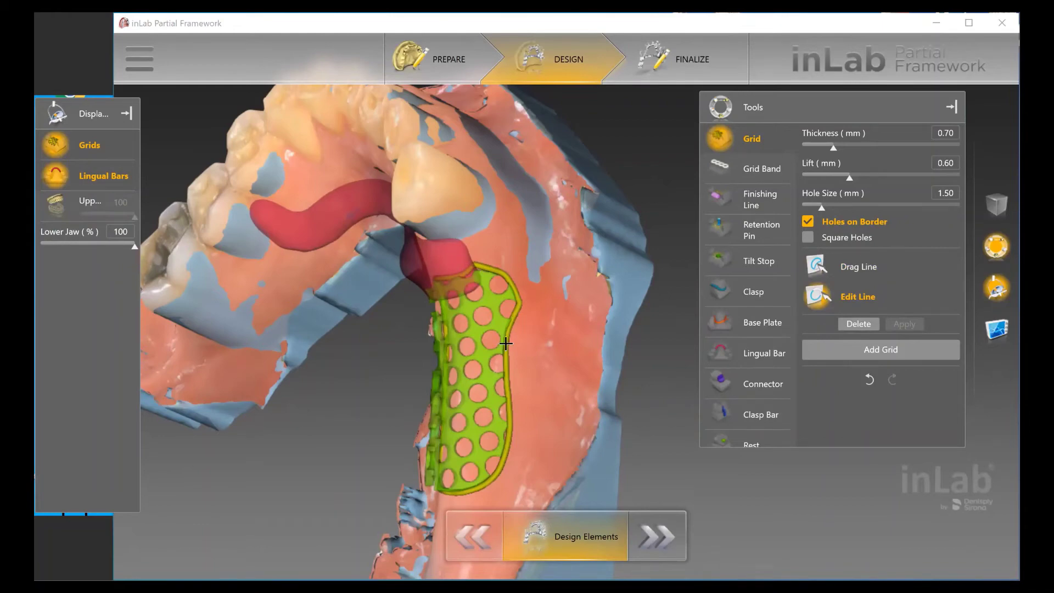
left_click_drag(506, 343, 477, 262)
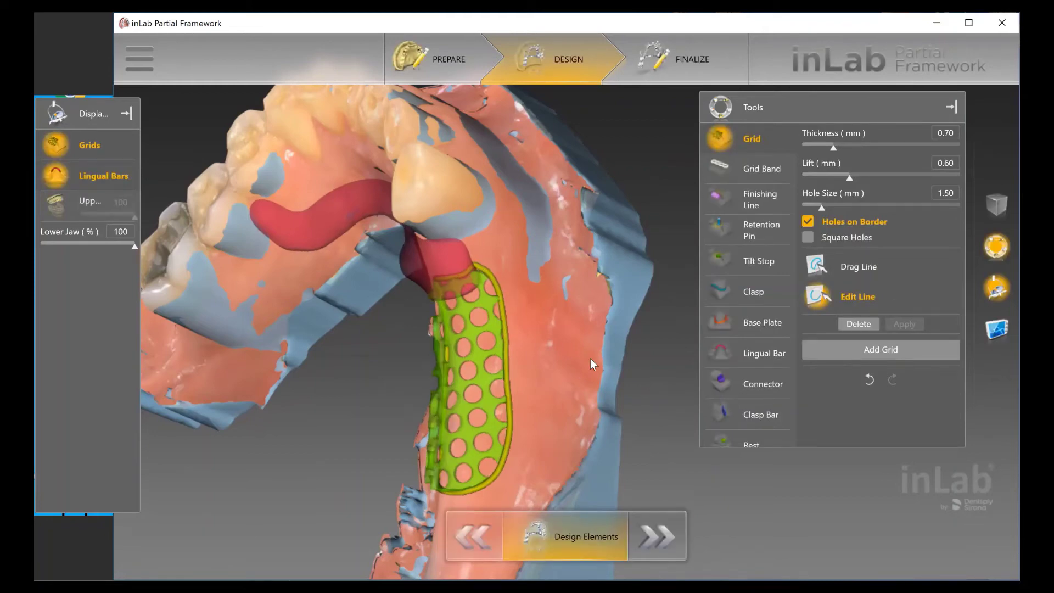
right_click_drag(590, 358, 486, 416)
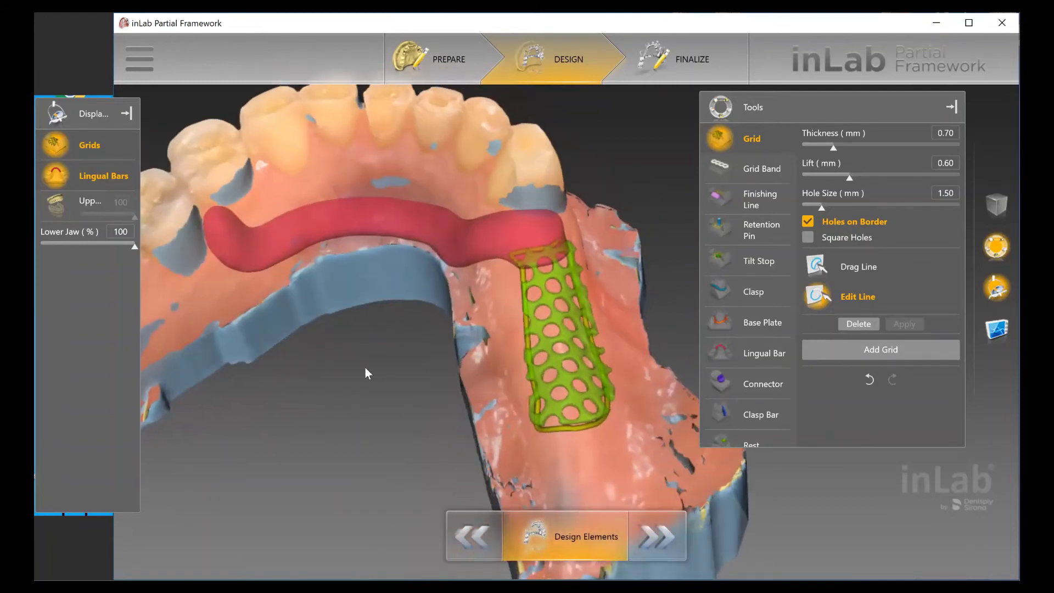